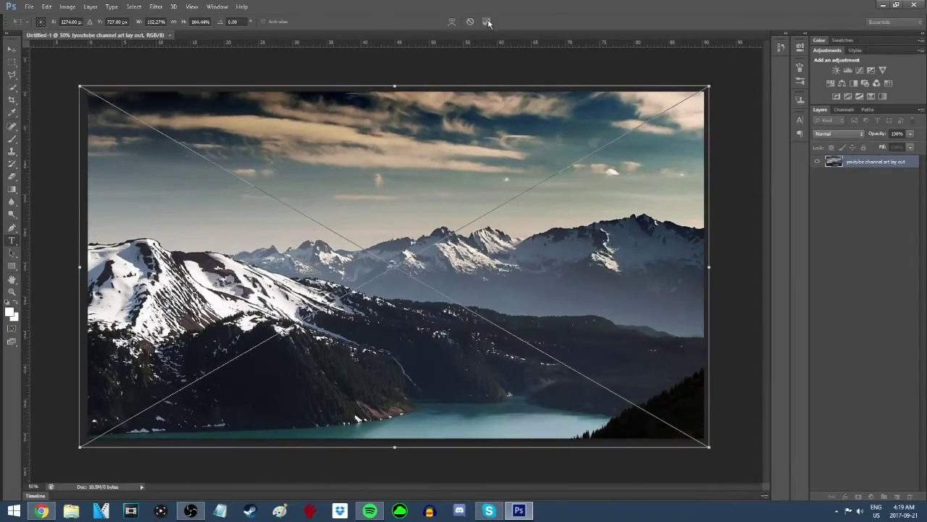
Place the youtuber safe-area template over the mountain picture and lower its opacity to about 48%
key(Return)
click(12, 241)
click(29, 6)
click(40, 177)
scroll(464, 254, down, 10)
click(637, 372)
double_click(637, 371)
key(Return)
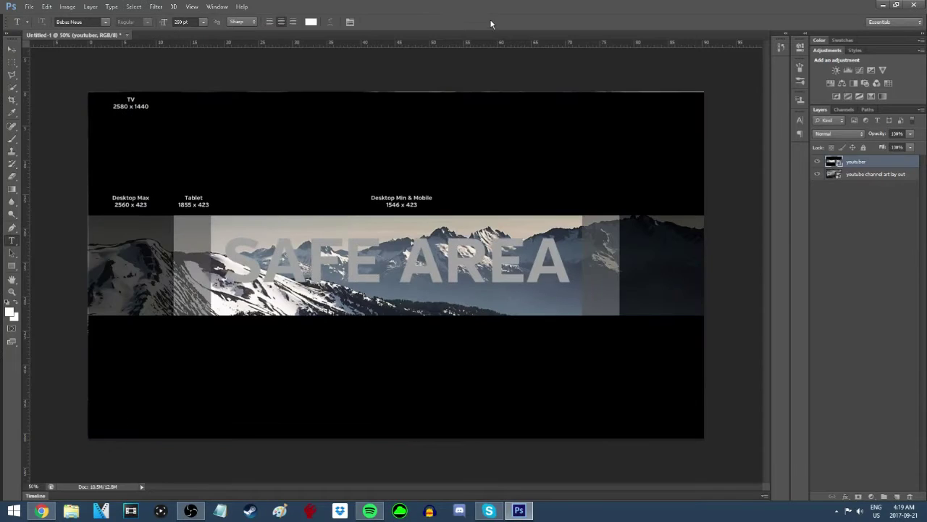
drag(909, 148, 883, 152)
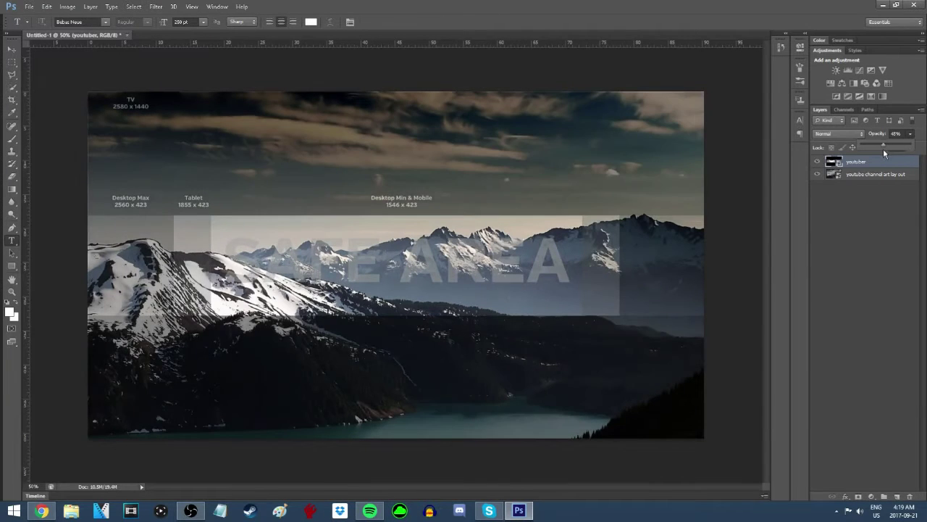
Add the text PIXELZ in the safe area and change its font to Night_Ride
click(389, 259)
text(PIXELZ)
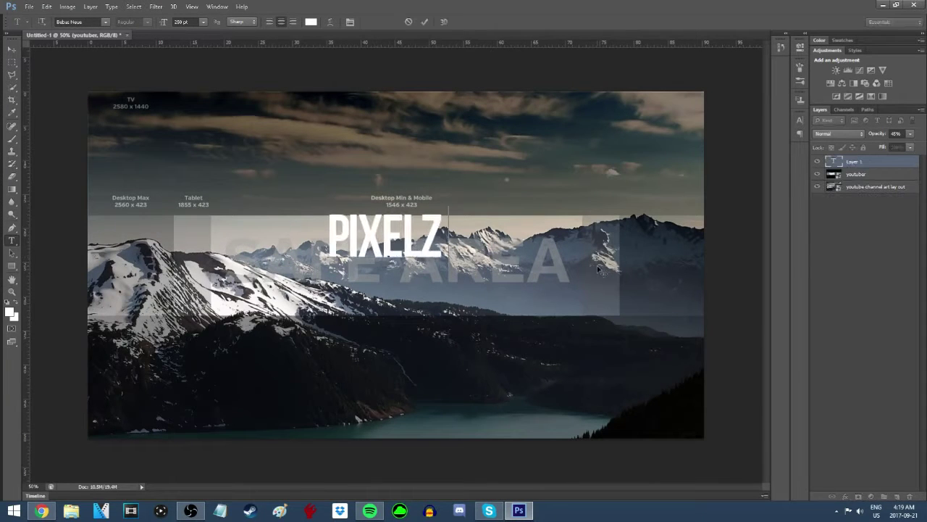
key(ctrl+a)
click(105, 21)
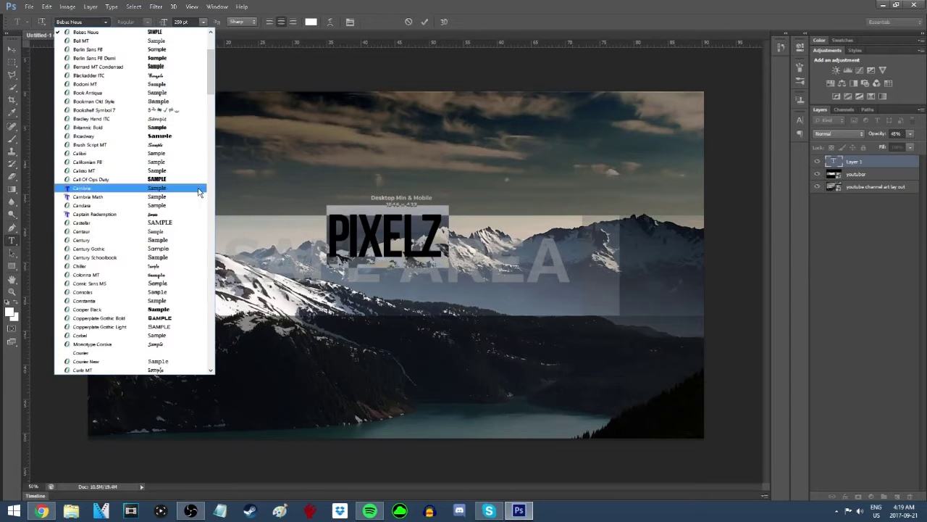
drag(213, 85, 213, 112)
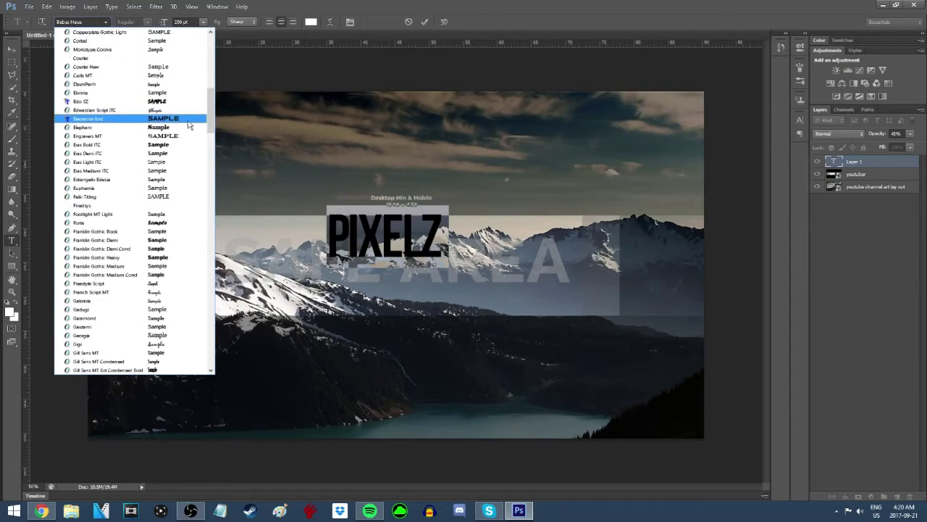
click(178, 120)
click(104, 22)
click(84, 344)
click(105, 22)
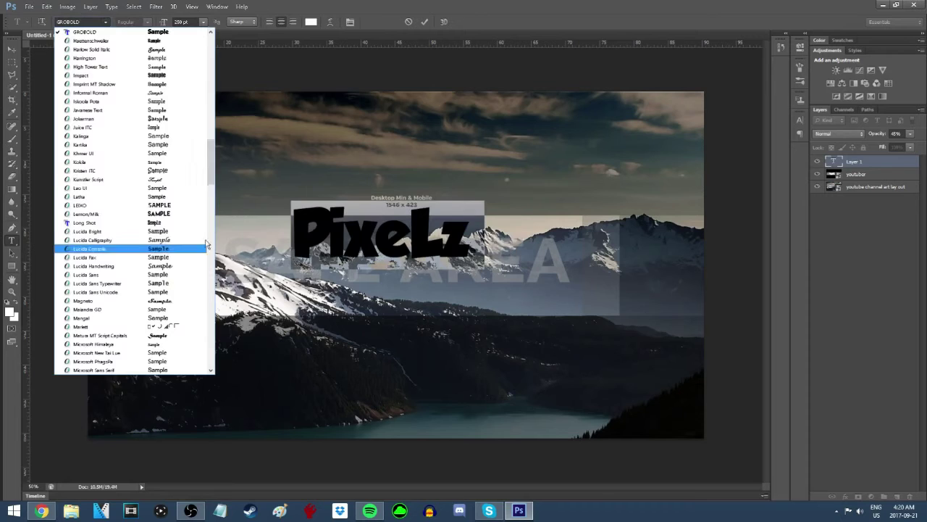
scroll(215, 210, down, 2)
click(84, 257)
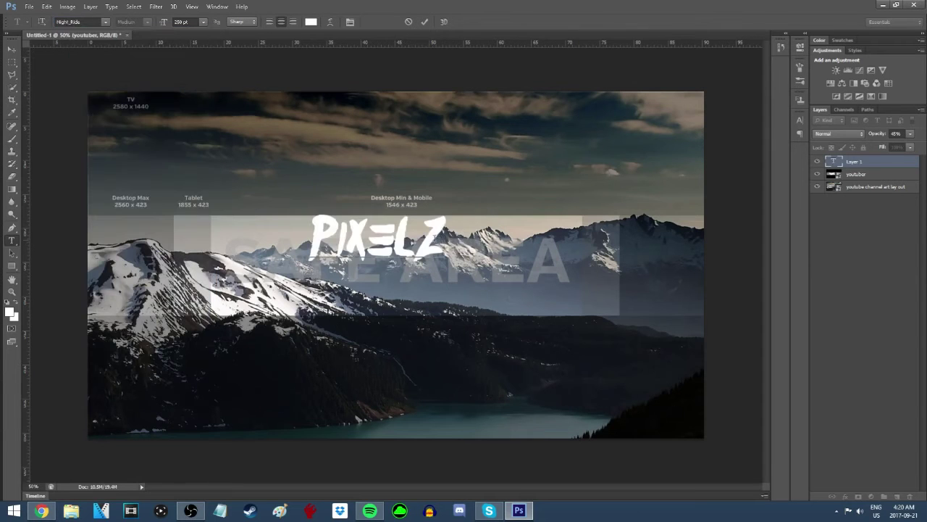
Set the PIXELZ text's font size to 300 pt
key(ctrl+a)
drag(192, 22, 81, 41)
text(300)
click(424, 22)
Align the PIXELZ text to the centre of the canvas both vertically and horizontally
key(ctrl+a)
click(90, 7)
mouse_move(145, 245)
click(231, 253)
click(90, 6)
click(237, 284)
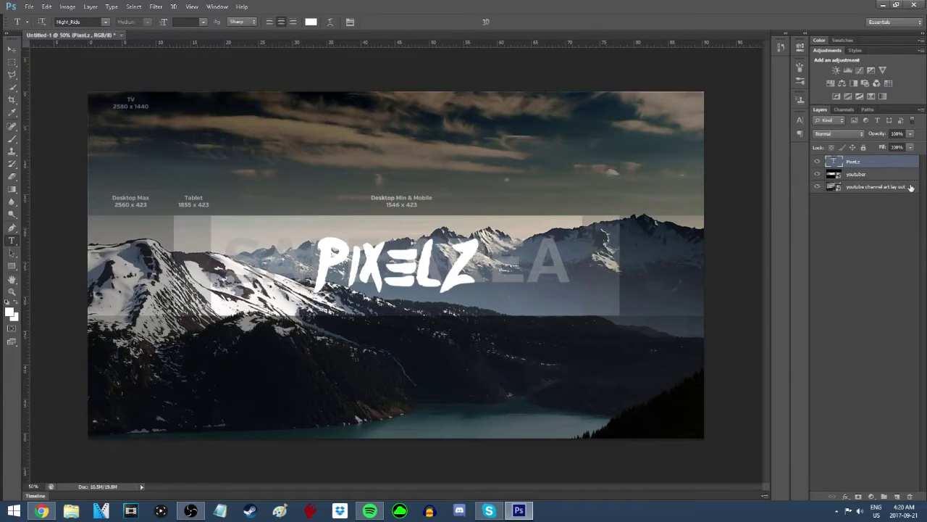
Hide the youtuber template and add a new empty layer directly above the mountain picture
click(818, 175)
click(896, 496)
drag(865, 166, 871, 194)
Fill the new layer with black and lower its opacity to 40%
click(47, 7)
click(53, 145)
click(455, 157)
click(449, 178)
click(601, 178)
click(523, 151)
click(910, 134)
drag(910, 146, 882, 145)
click(914, 133)
click(905, 200)
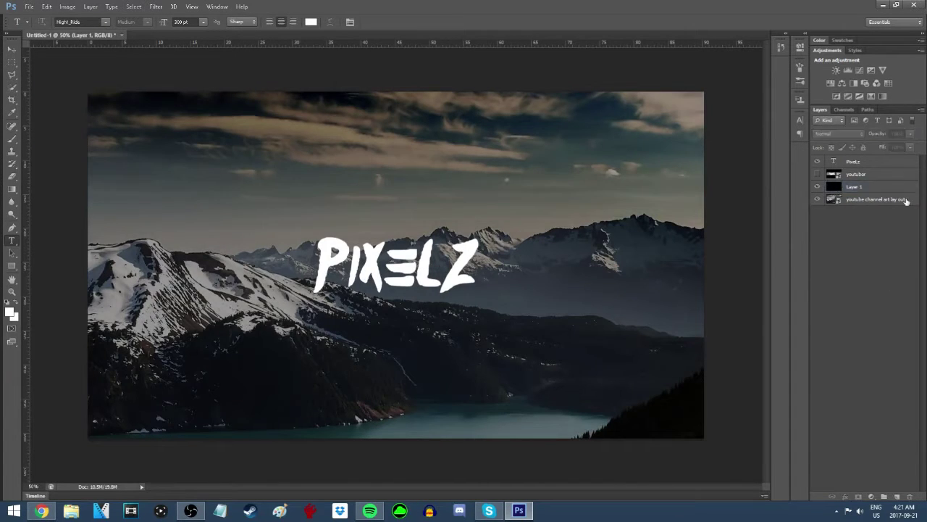
Give the PIXELZ text a drop shadow with 100% opacity, 0 px distance, 44% spread and 44 px size
click(882, 166)
double_click(882, 163)
click(449, 310)
click(468, 310)
text(100)
double_click(627, 226)
text(0)
double_click(627, 237)
text(44)
key(Tab)
text(44)
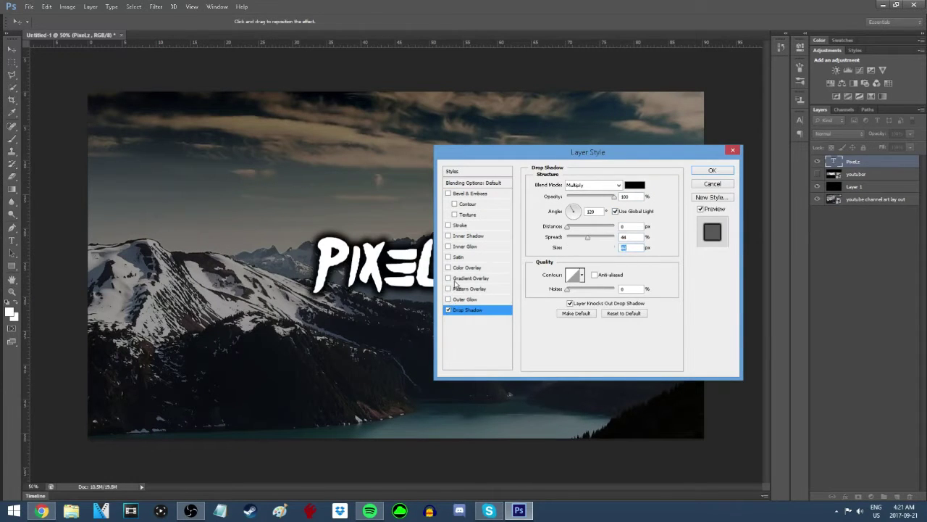
Add a gradient overlay to the PIXELZ text running from dark gray to white
click(464, 279)
click(613, 208)
click(472, 340)
click(512, 378)
drag(427, 290, 355, 271)
click(599, 179)
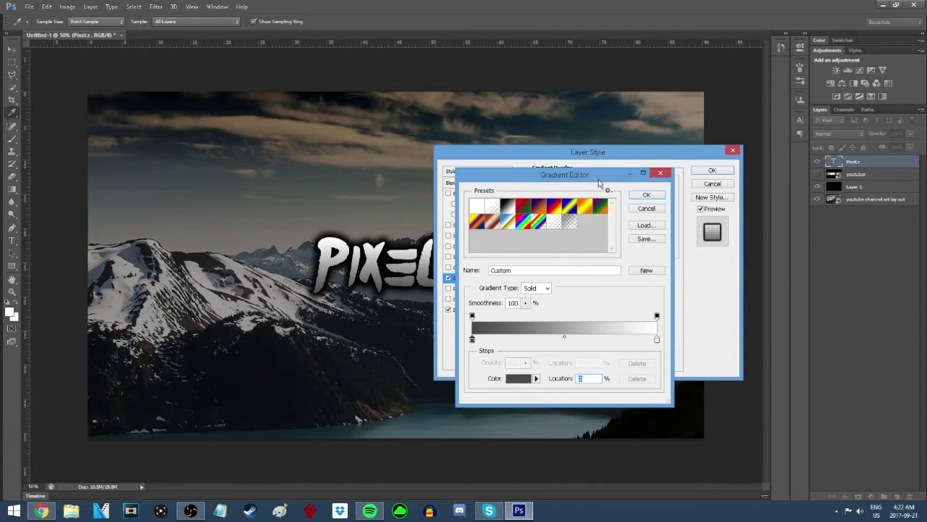
click(648, 196)
click(449, 278)
click(449, 278)
Add a white inner glow to the PIXELZ text at 100% opacity and enlarge its size slightly
click(448, 257)
click(448, 257)
click(449, 247)
click(457, 247)
drag(603, 198, 643, 206)
click(558, 219)
click(378, 186)
click(603, 179)
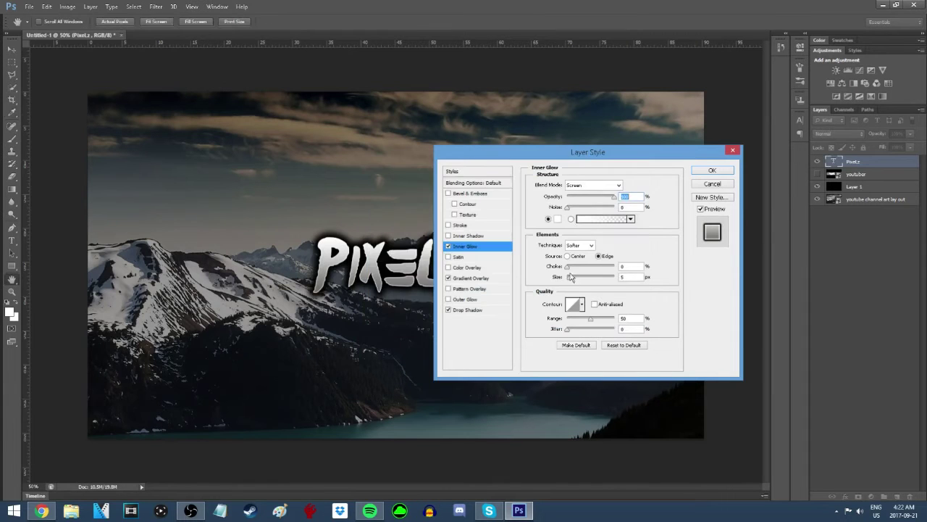
drag(570, 278, 576, 281)
Add a satin effect to the PIXELZ text and apply the layer style
click(448, 257)
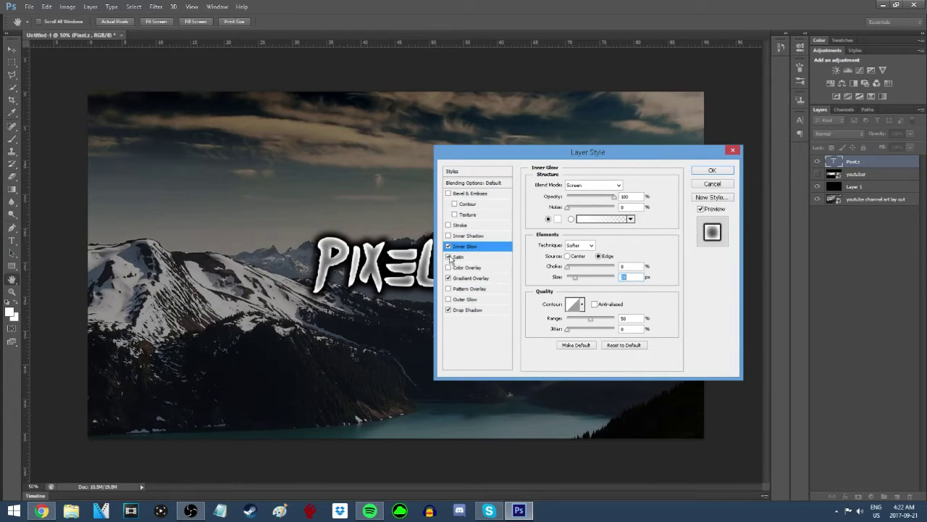
click(469, 256)
click(712, 169)
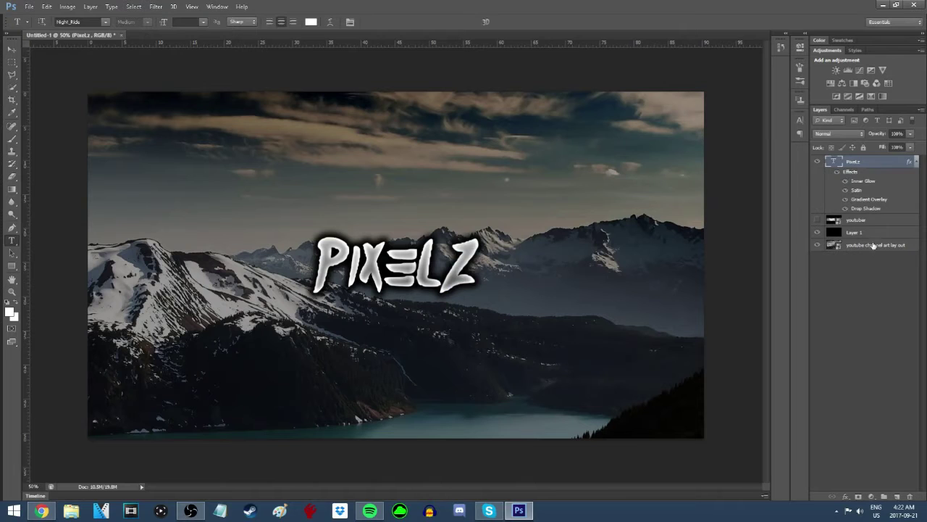
Duplicate the mountain picture layer
click(875, 245)
key(ctrl+alt+j)
click(410, 114)
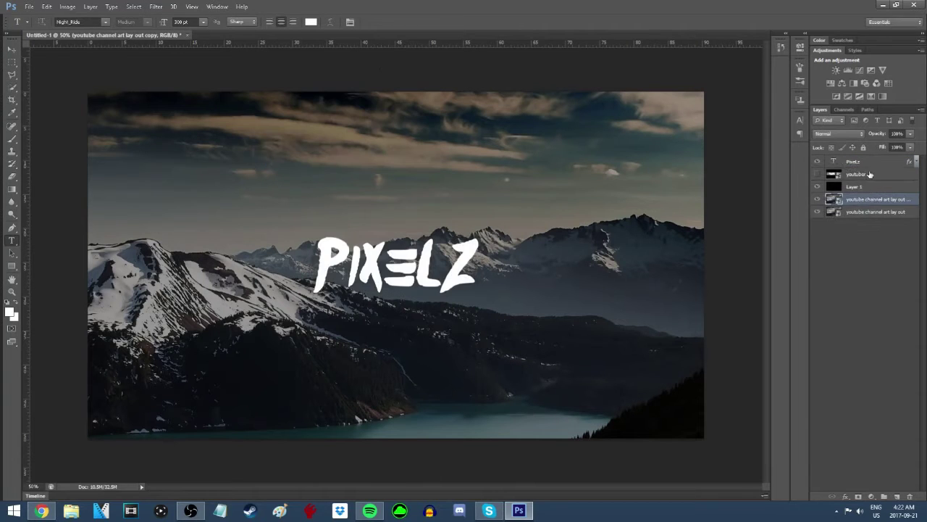
Delete the youtuber template layer and move the black layer beneath the mountain copy
click(817, 174)
click(818, 174)
click(817, 175)
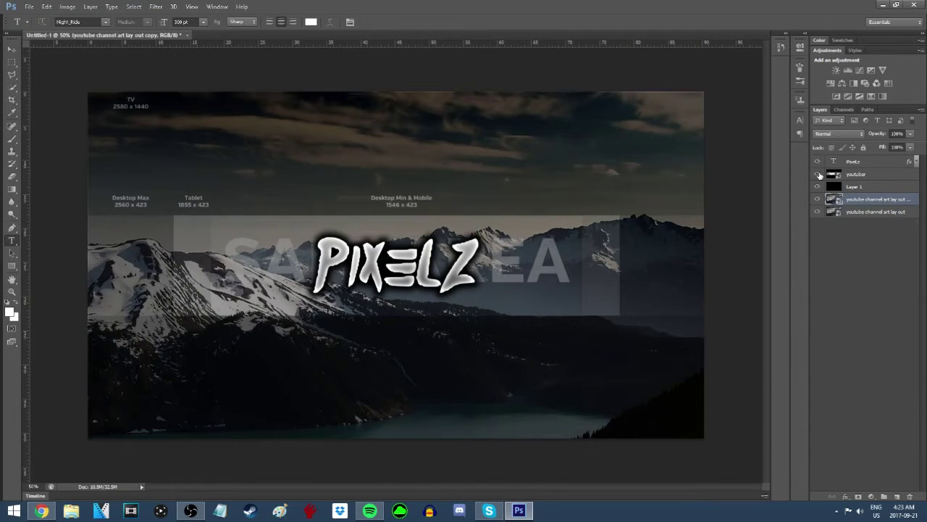
right_click(819, 175)
click(865, 297)
right_click(870, 175)
click(773, 159)
drag(866, 178, 867, 192)
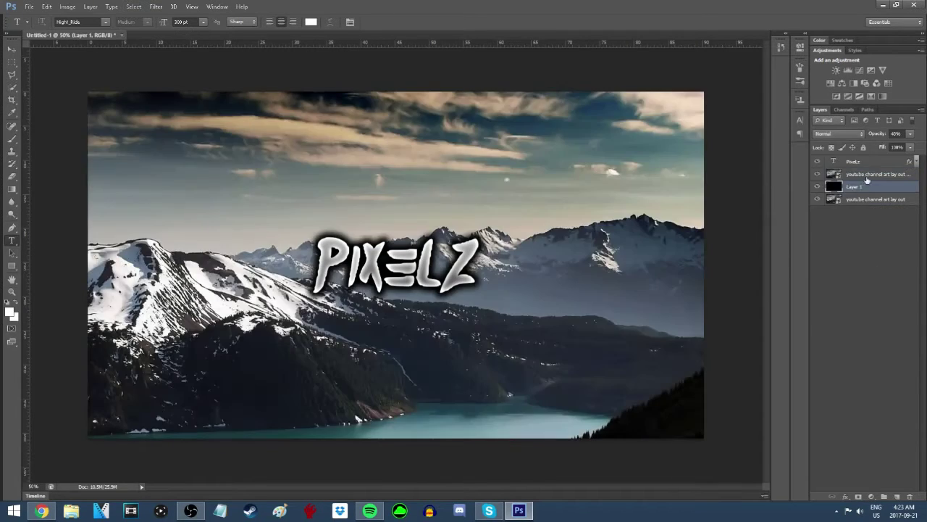
click(867, 175)
Review the gradient overlay settings of the PIXELZ text
key(alt+bracketright)
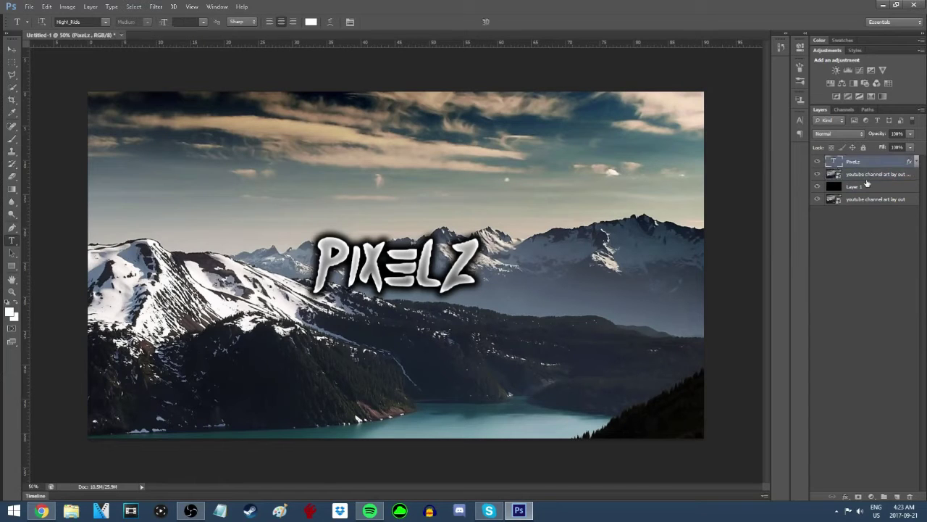
click(916, 160)
double_click(873, 199)
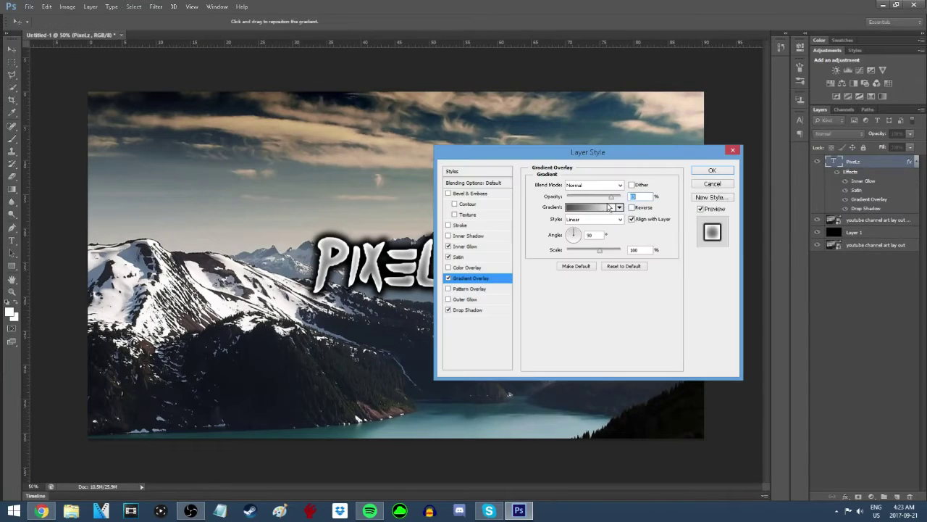
click(712, 170)
click(917, 160)
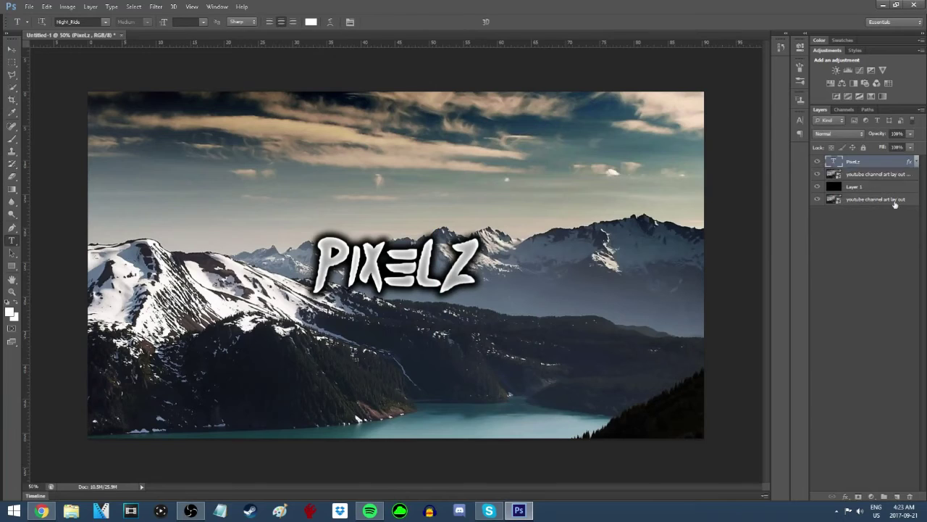
Try to clip the PIXELZ text to the mountain copy beneath it
click(872, 174)
alt+click(878, 167)
click(817, 175)
click(817, 175)
Apply a Gaussian Blur with a radius of 5 pixels to the original mountain picture layer
click(876, 199)
click(880, 174)
click(876, 199)
click(156, 7)
mouse_move(163, 109)
click(312, 189)
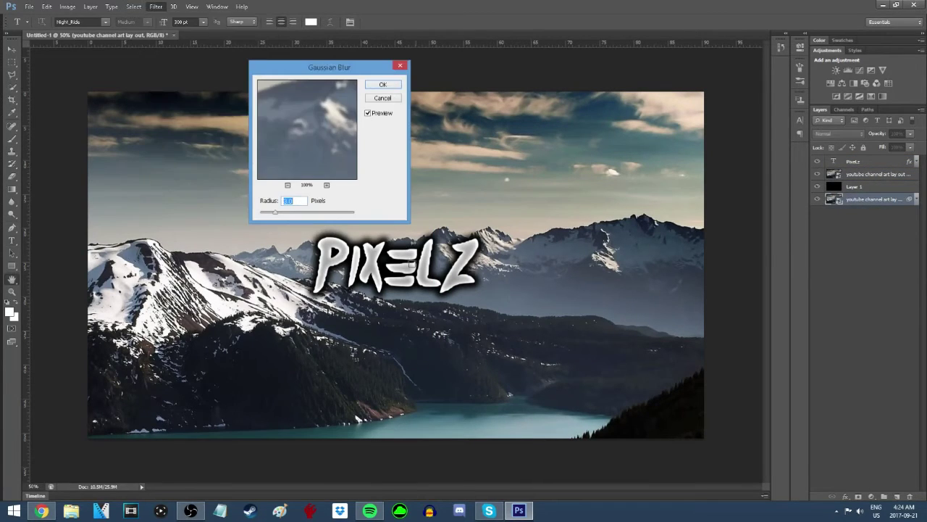
text(10)
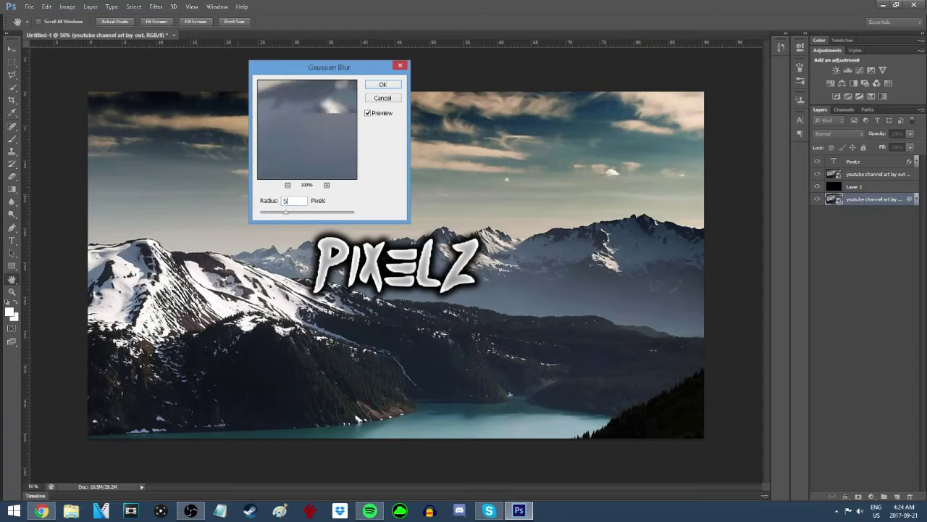
key(Return)
Hide the mountain copy and set the black layer's opacity to 30%
click(818, 188)
click(819, 176)
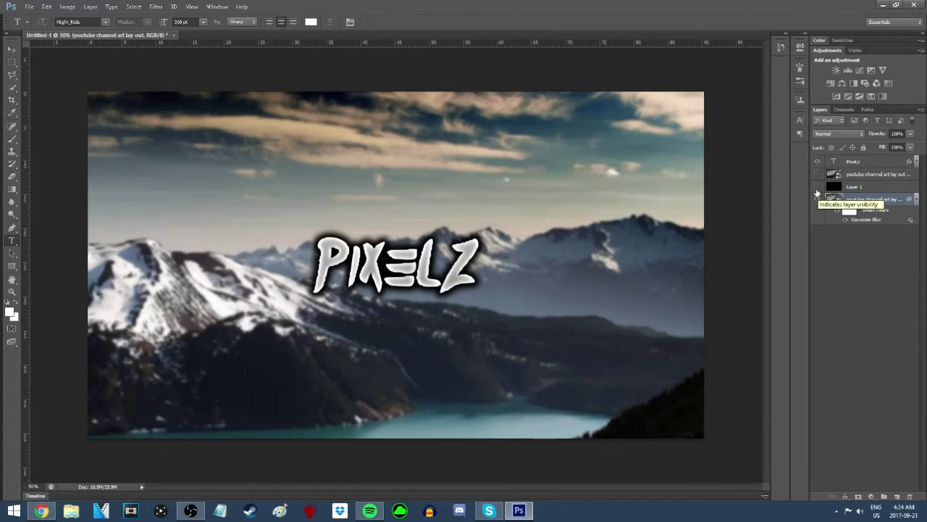
click(817, 186)
click(854, 186)
click(897, 133)
text(30)
key(Return)
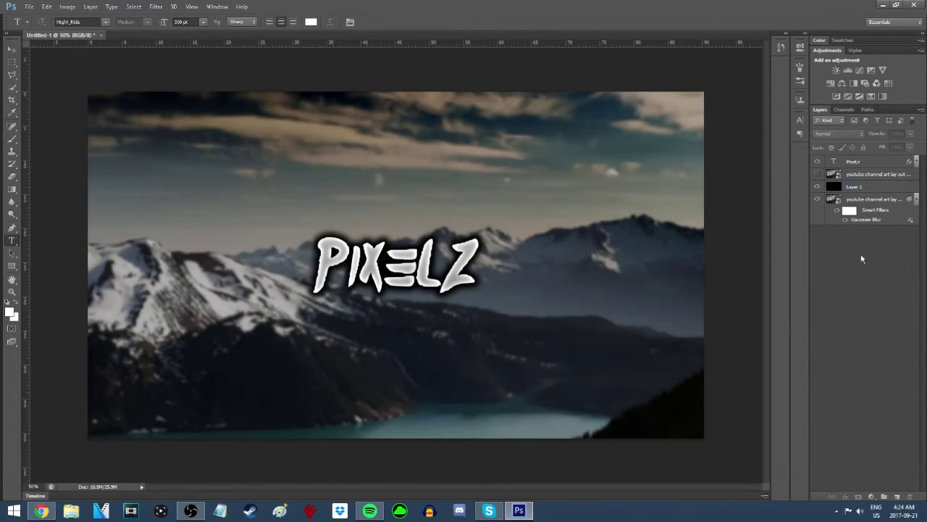
Show the mountain copy again and retry a clipping mask between it and the PIXELZ text
click(818, 174)
click(882, 162)
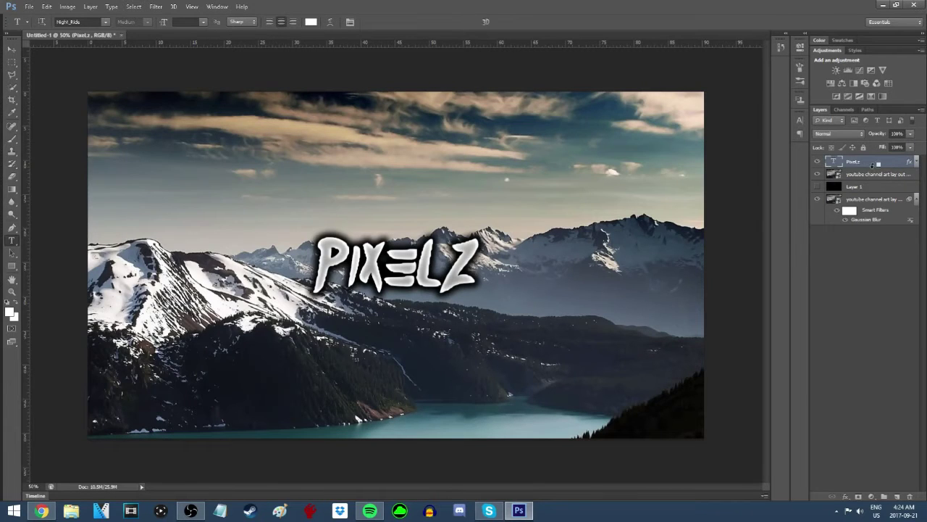
alt+click(872, 167)
click(916, 199)
right_click(859, 177)
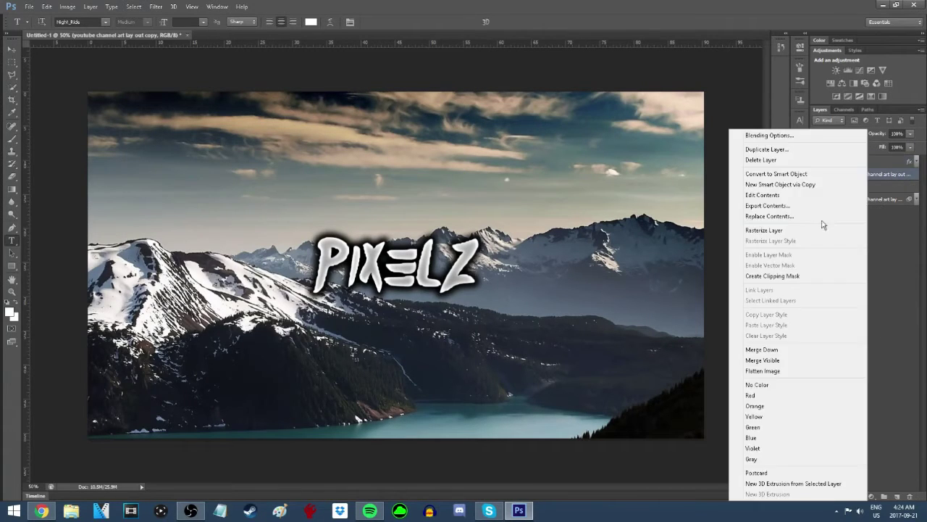
click(855, 164)
mouse_move(867, 190)
mouse_down()
mouse_move(871, 165)
mouse_move(872, 190)
mouse_up()
alt+click(872, 168)
alt+click(872, 167)
alt+click(872, 167)
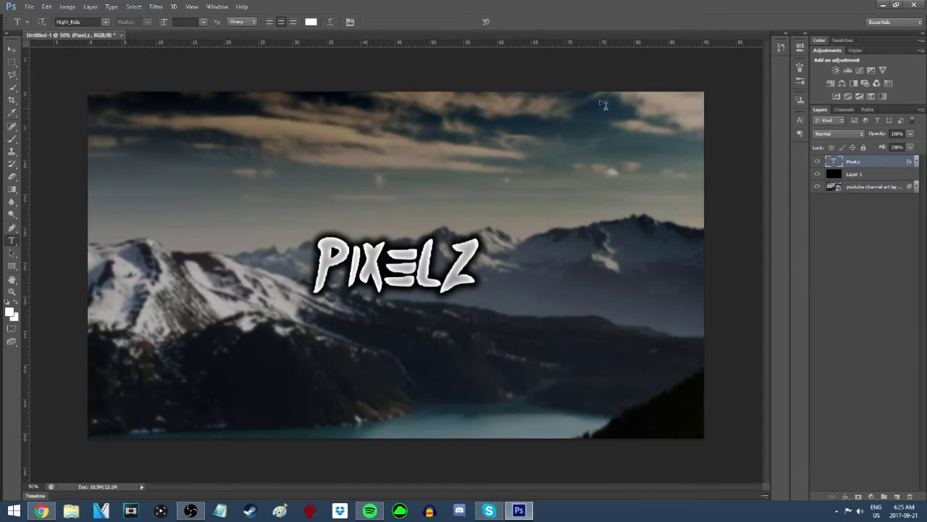
Switch to the Pencil tool and rasterize the blurred mountain picture layer
click(11, 138)
right_click(12, 138)
click(45, 147)
click(873, 187)
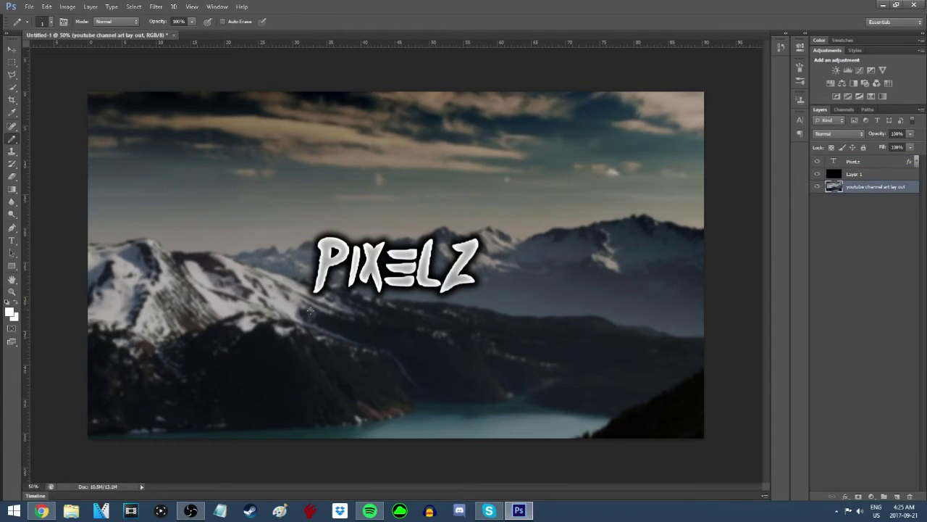
Try freehand pencil strokes with different brush sizes beneath the PIXELZ text and undo them
click(51, 22)
drag(321, 311, 400, 356)
key(ctrl+z)
click(51, 22)
drag(69, 53, 53, 55)
mouse_move(319, 297)
mouse_down()
mouse_move(422, 319)
mouse_move(519, 356)
mouse_move(514, 307)
mouse_up()
key(ctrl+z)
key(ctrl+z)
click(50, 22)
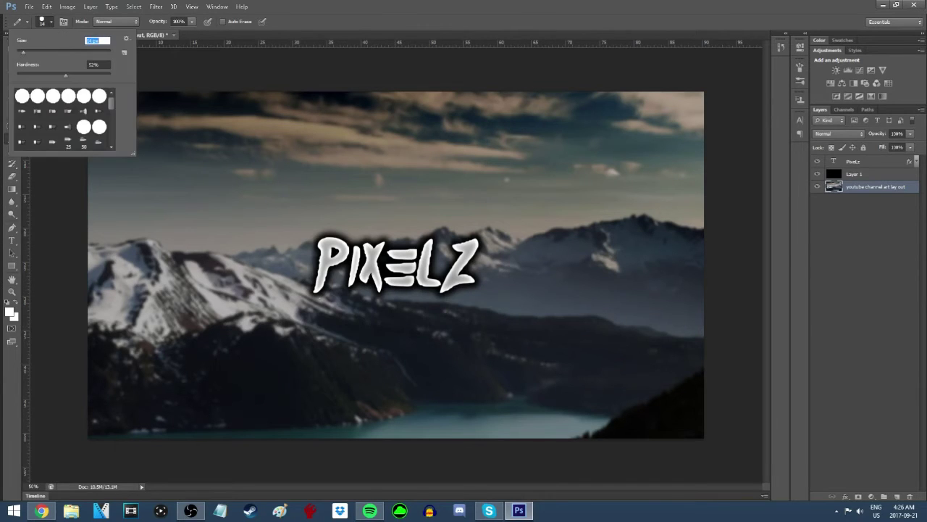
drag(322, 303, 464, 335)
key(ctrl+z)
mouse_move(310, 304)
mouse_down()
mouse_move(466, 297)
mouse_move(418, 314)
mouse_move(520, 338)
mouse_up()
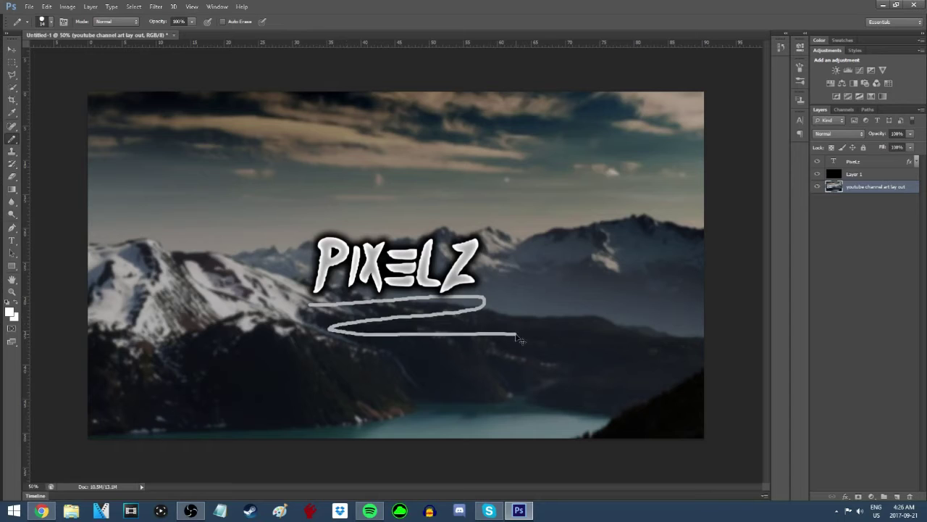
key(ctrl+z)
drag(303, 290, 496, 297)
mouse_move(372, 301)
mouse_down()
mouse_move(462, 305)
mouse_move(373, 302)
mouse_up()
key(ctrl+z)
key(ctrl+alt+z)
key(ctrl+alt+z)
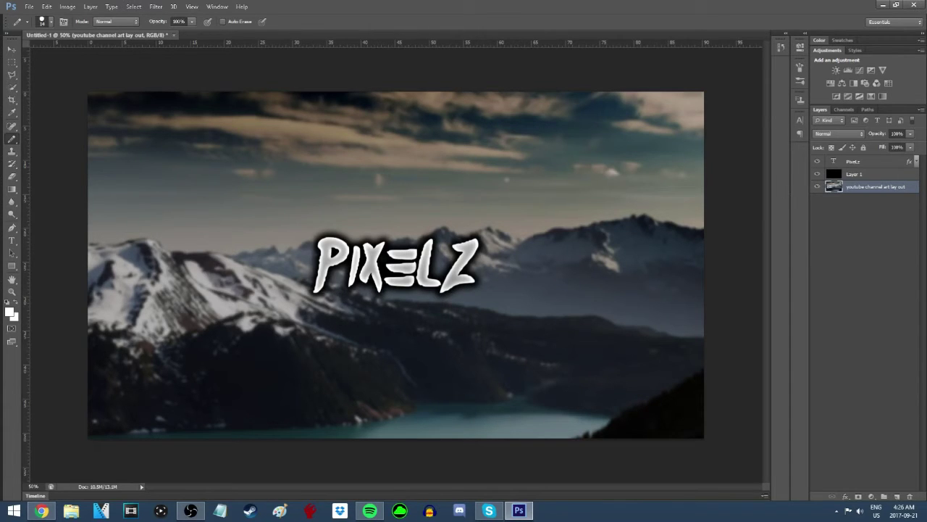
Set the PIXELZ text colour to white
click(12, 49)
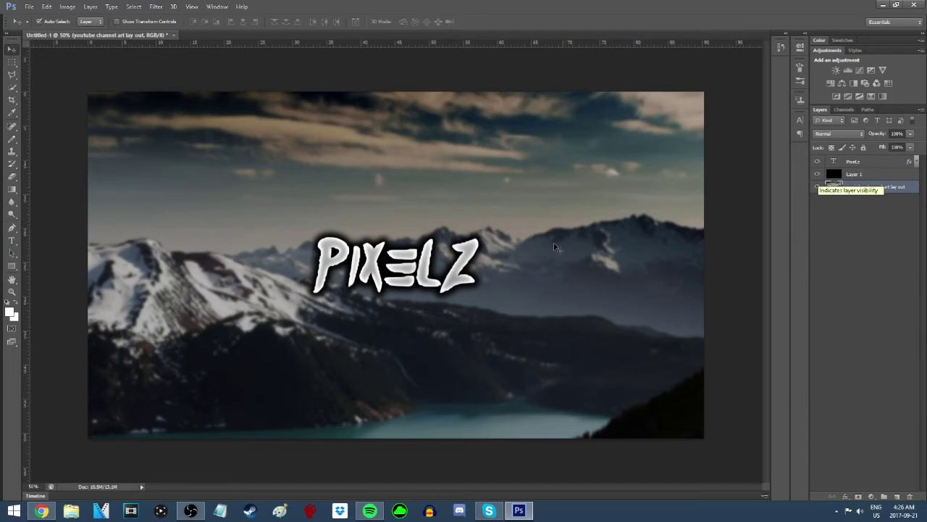
click(11, 240)
right_click(494, 297)
click(484, 283)
click(310, 22)
click(512, 226)
drag(474, 211, 375, 182)
click(605, 192)
click(849, 260)
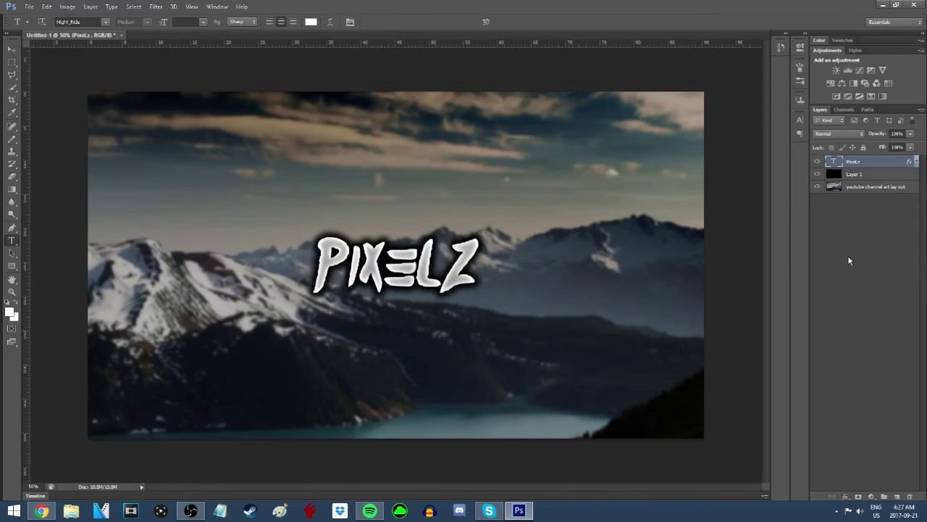
Place the youtuber template at 62% opacity and move its layer beneath the black layer
click(29, 6)
click(45, 170)
drag(917, 101, 919, 353)
double_click(637, 197)
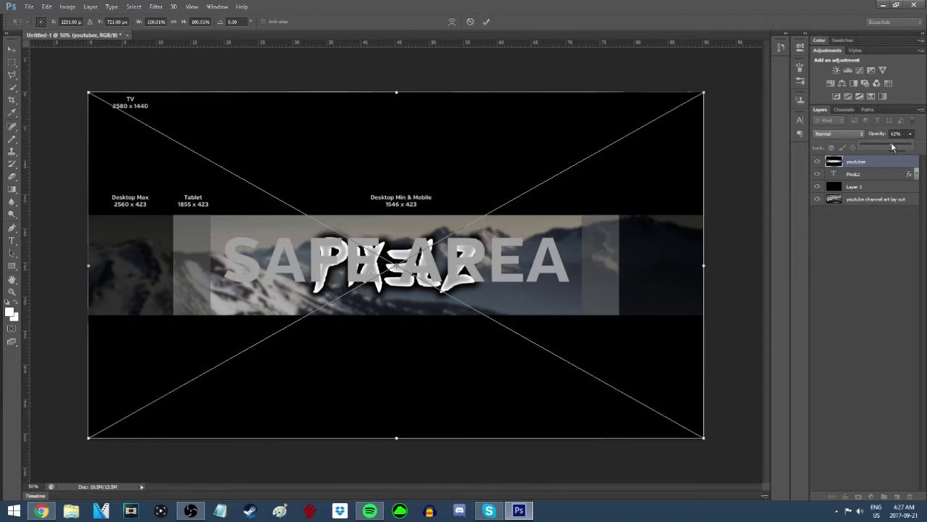
key(Return)
drag(862, 161, 881, 196)
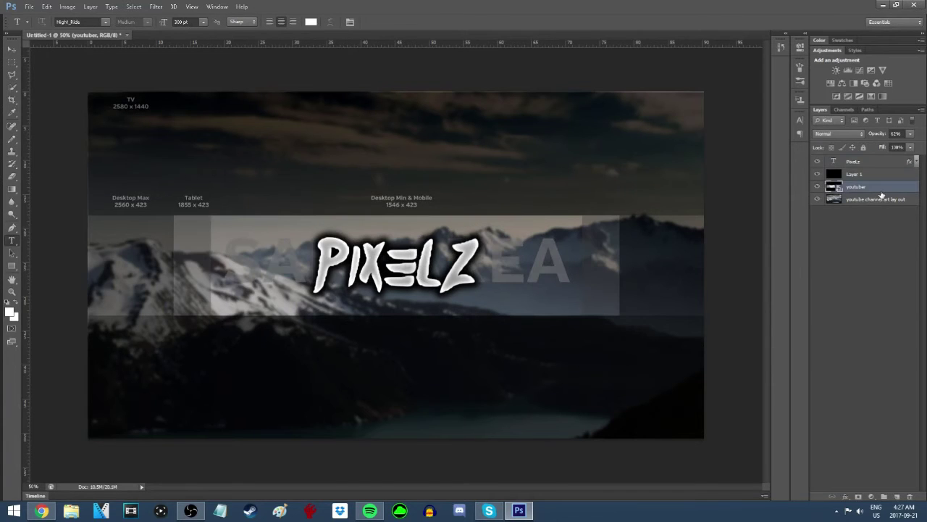
Try a text line reading THE OFFICAL CHANNEL OF at 300 pt above PIXELZ and delete its characters
click(351, 224)
text(THE OFFICAL CHANNEL OF)
key(BackSpace)
key(BackSpace)
key(BackSpace)
key(BackSpace)
key(BackSpace)
key(BackSpace)
key(BackSpace)
key(BackSpace)
key(BackSpace)
key(BackSpace)
key(BackSpace)
key(BackSpace)
key(BackSpace)
key(BackSpace)
key(BackSpace)
key(BackSpace)
key(BackSpace)
key(BackSpace)
key(BackSpace)
key(BackSpace)
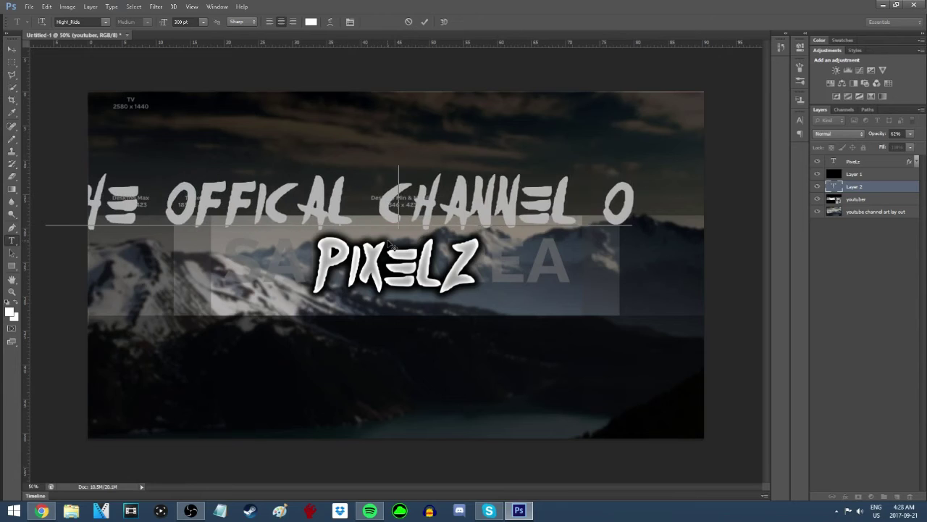
Enter the line THE OFFICAL CHANNEL OF above the PIXELZ title in a much smaller font size and commit it
drag(190, 22, 77, 40)
text(THE)
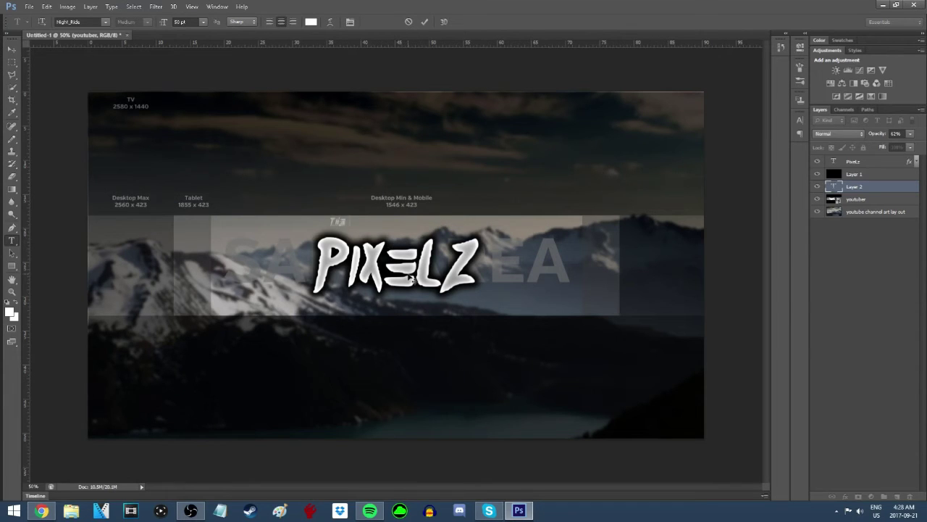
drag(391, 221, 287, 220)
click(163, 26)
text(10089)
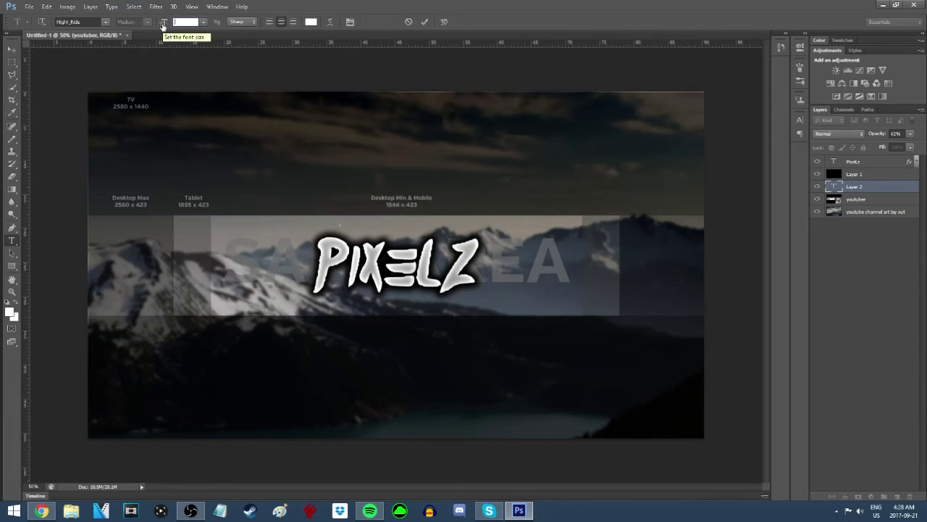
key(Return)
click(427, 22)
Switch to the Move tool and hide the black layer and the youtuber template layer
key(v)
mouse_move(261, 219)
mouse_down()
mouse_move(291, 227)
mouse_move(272, 221)
mouse_up()
key(ctrl+a)
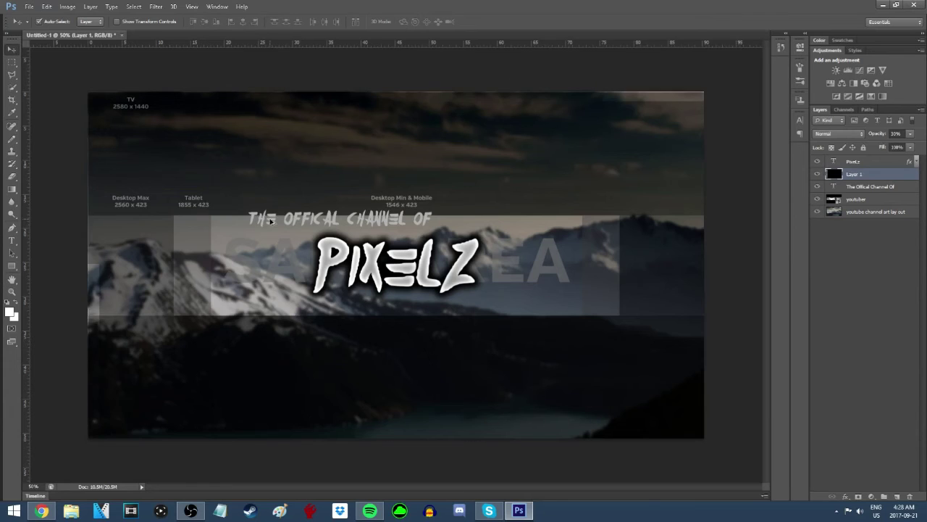
click(873, 187)
click(817, 175)
click(817, 199)
Move the THE OFFICAL CHANNEL OF text to sit directly above PIXELZ, undoing any accidental shift of the background
drag(404, 300, 418, 324)
key(ctrl+z)
click(884, 189)
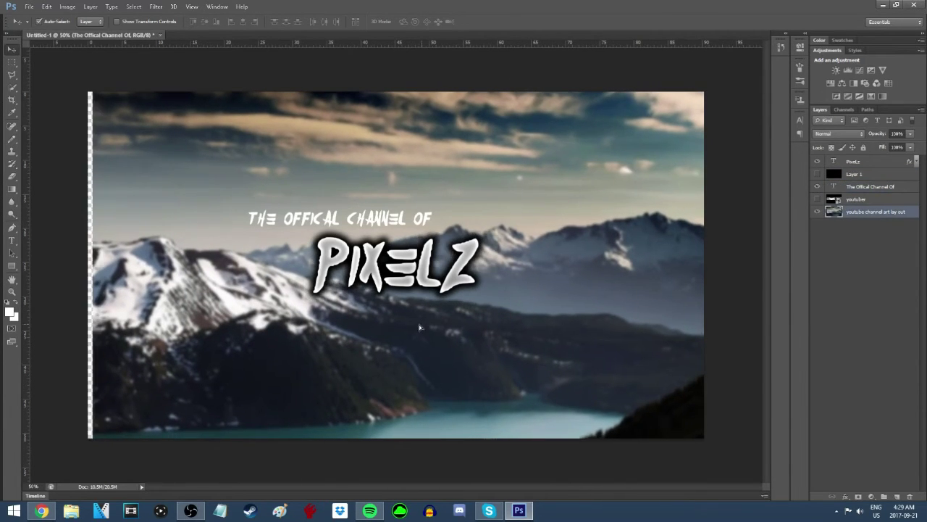
key(ctrl+z)
scroll(413, 243, up, 1)
key(ctrl+plus)
key(ctrl+plus)
key(ctrl+minus)
drag(351, 164, 465, 159)
scroll(465, 159, down, 2)
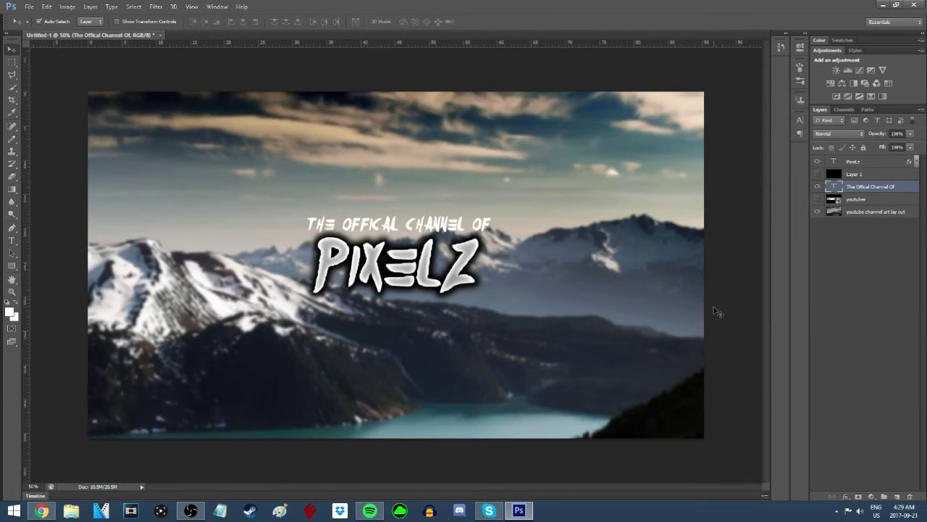
Move the THE OFFICAL CHANNEL OF layer to the top of the stack and apply the PIXELZ layer's style to it
drag(897, 188, 892, 162)
right_click(882, 177)
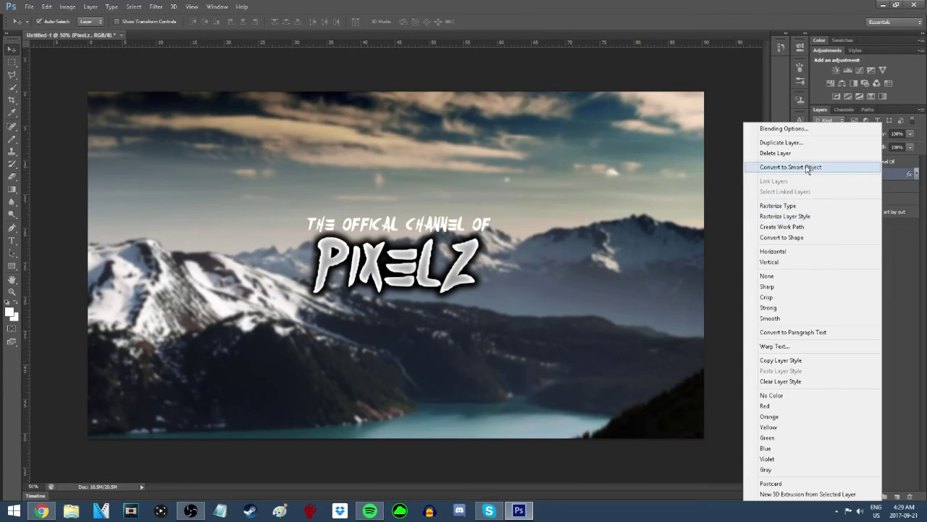
click(894, 254)
right_click(877, 176)
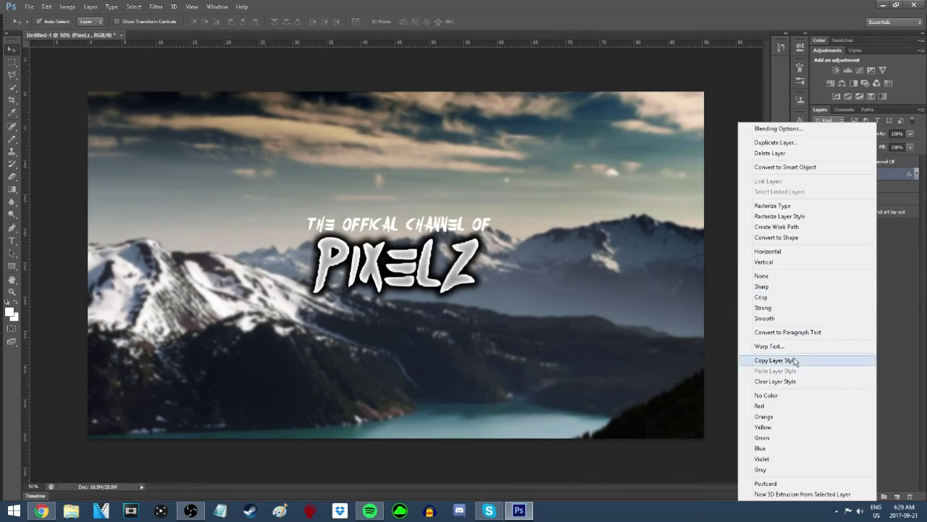
click(818, 360)
right_click(870, 162)
click(811, 370)
Show the youtuber template and reposition both text lines slightly lower within the safe area
click(817, 254)
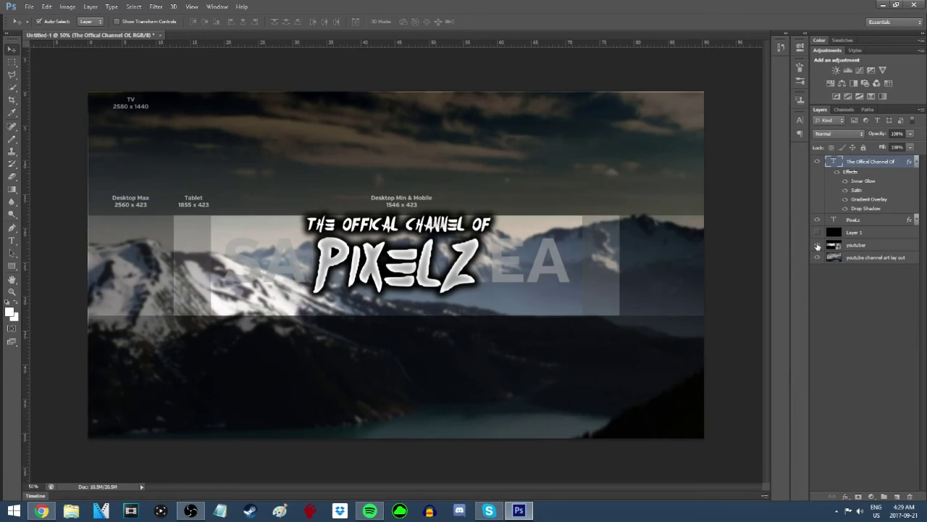
click(869, 220)
drag(450, 283, 455, 294)
drag(431, 225, 439, 233)
drag(432, 280, 441, 281)
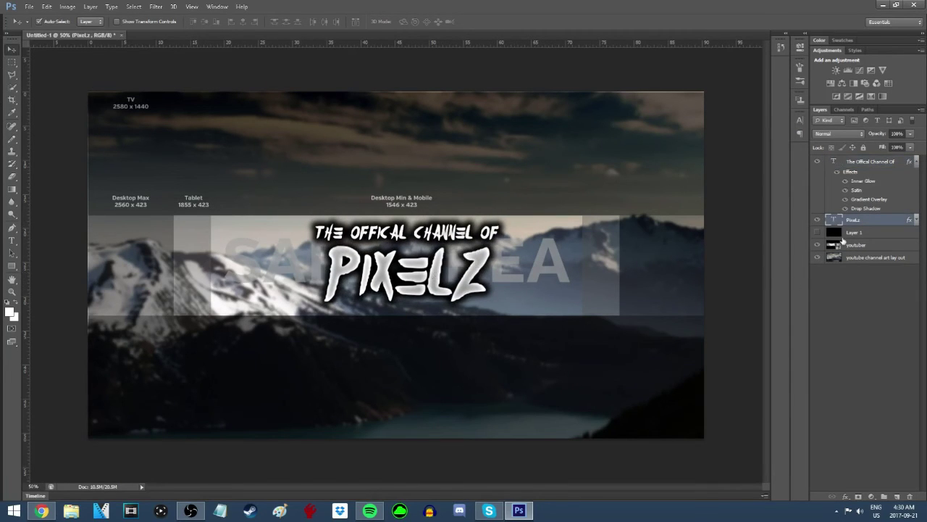
Collapse the text layers' effects lists and hide the youtuber template layer
click(917, 220)
click(917, 162)
click(917, 174)
click(818, 197)
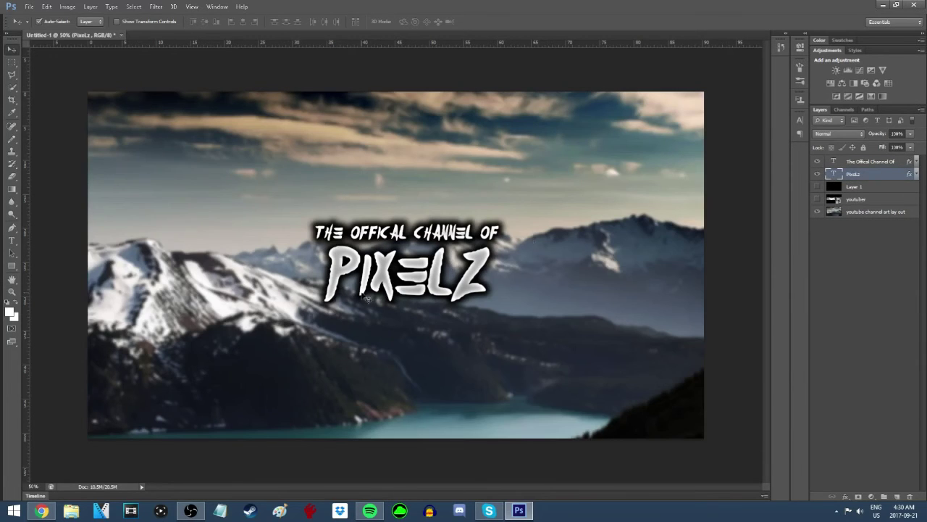
Align both text layers to the horizontal centre of the canvas
click(91, 7)
click(232, 280)
click(869, 160)
click(91, 7)
click(249, 289)
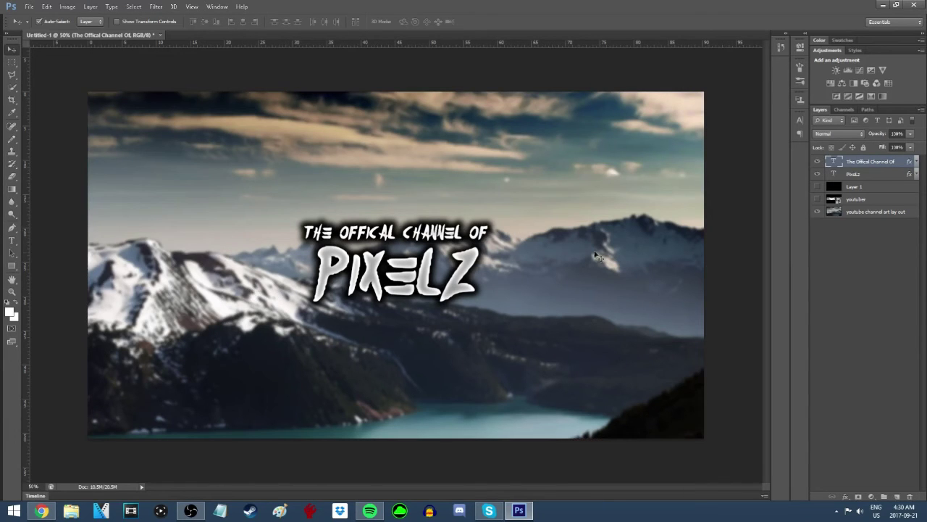
Edit the PIXELZ layer's Gradient Overlay and set the gradient's starting colour stop to blue
double_click(880, 174)
click(463, 277)
click(572, 211)
click(473, 339)
click(512, 379)
click(605, 191)
click(537, 380)
click(463, 281)
click(517, 384)
click(607, 181)
Set the gradient's colour stop at 100% to magenta and accept the blue-to-magenta gradient
double_click(657, 340)
click(511, 203)
click(499, 186)
click(616, 179)
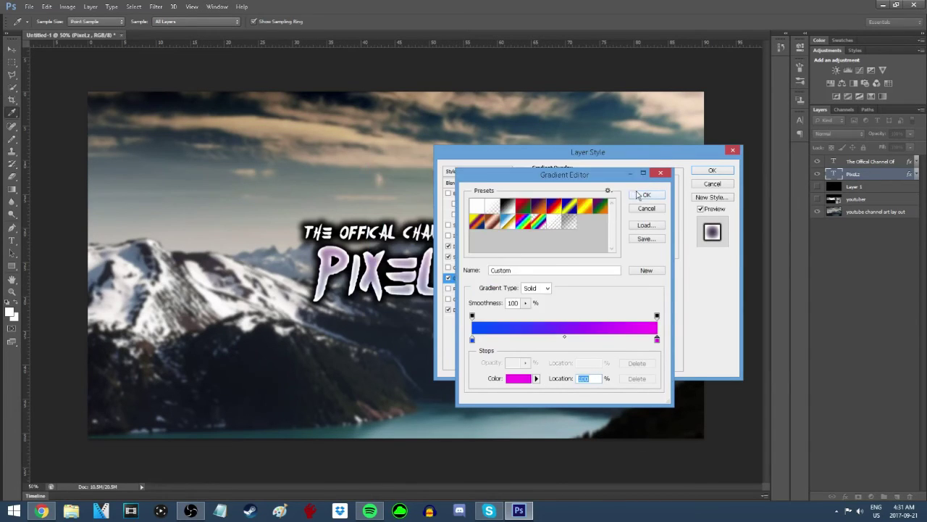
click(637, 192)
Compare PIXELZ with and without Inner Glow and Satin, and set the Gradient Overlay opacity to 100%
click(449, 247)
click(449, 247)
click(448, 257)
click(449, 257)
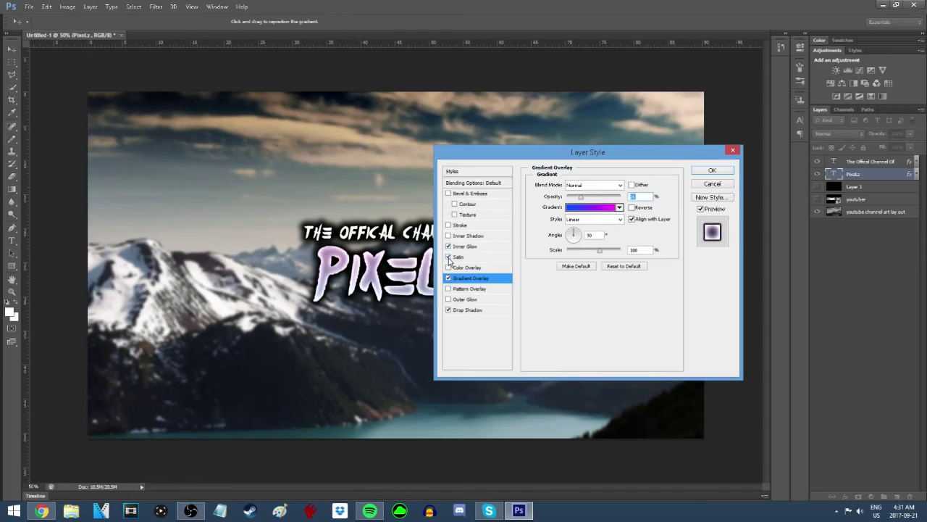
click(447, 246)
click(447, 246)
drag(582, 197, 620, 203)
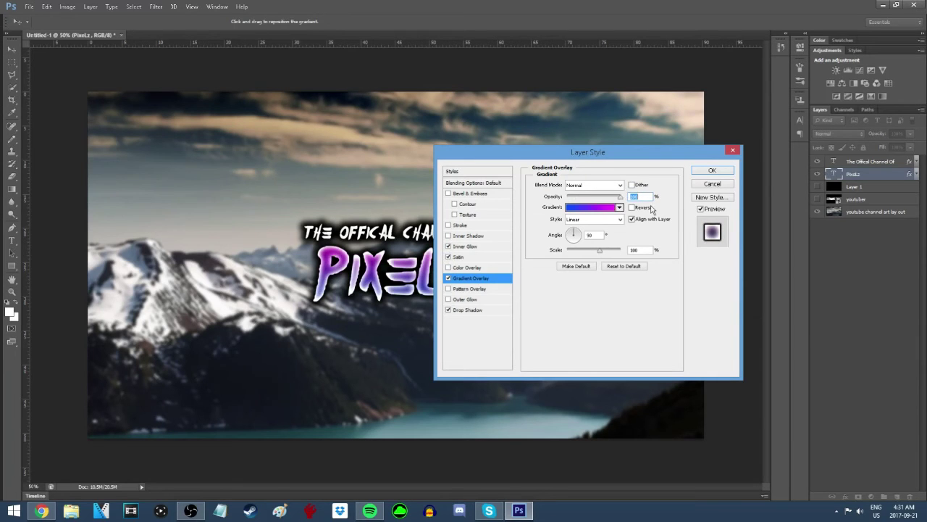
click(472, 248)
click(575, 218)
drag(391, 297, 370, 148)
click(511, 208)
drag(487, 200, 503, 181)
drag(511, 208, 513, 230)
drag(482, 200, 373, 180)
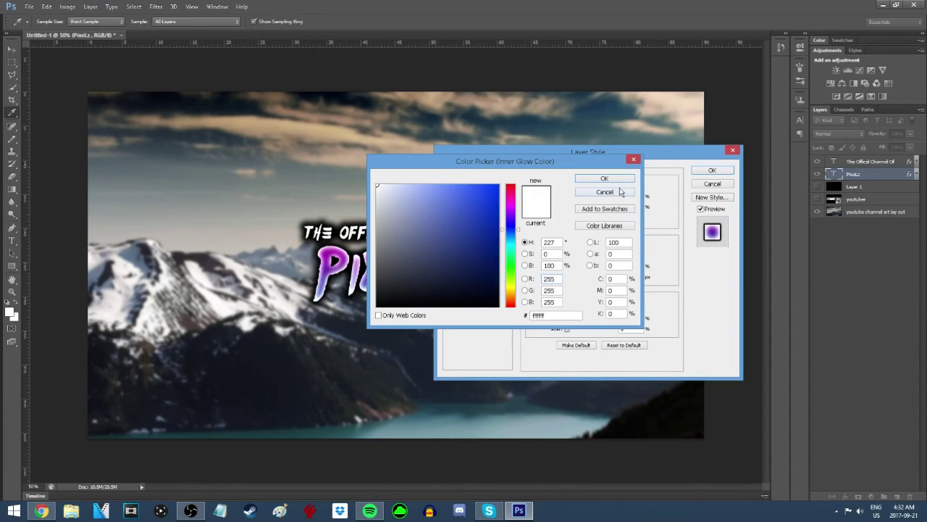
click(604, 191)
click(479, 278)
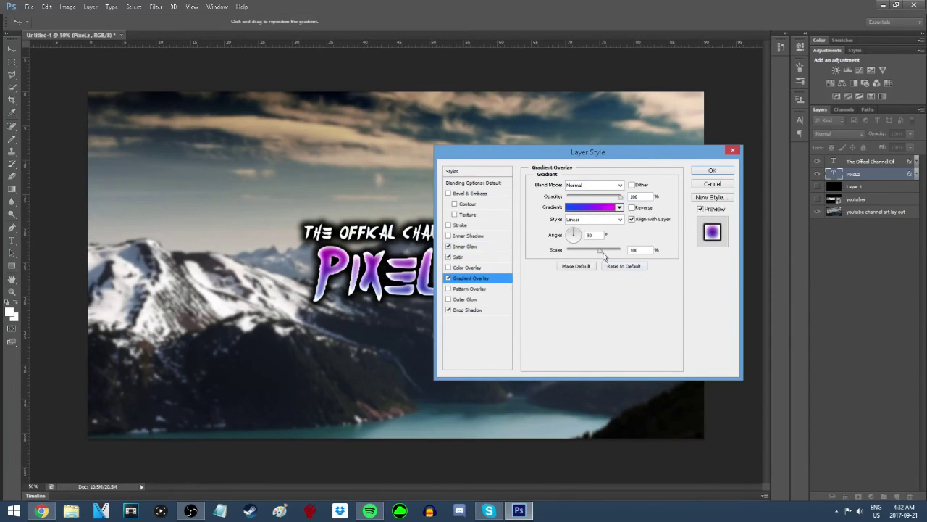
Turn off Satin on PIXELZ and set the Inner Glow opacity to 60%
click(471, 246)
click(448, 257)
mouse_move(600, 203)
mouse_down()
mouse_move(616, 197)
mouse_move(595, 197)
mouse_up()
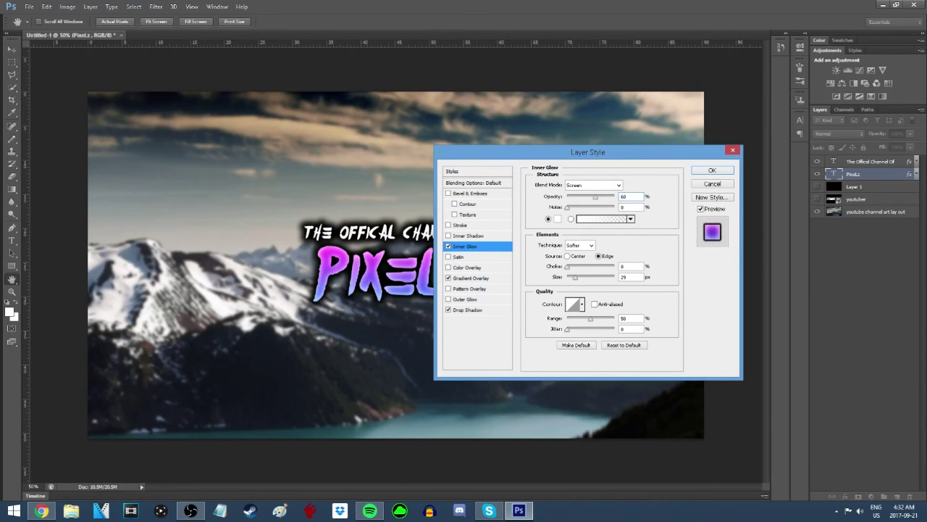
click(448, 244)
click(447, 244)
click(713, 170)
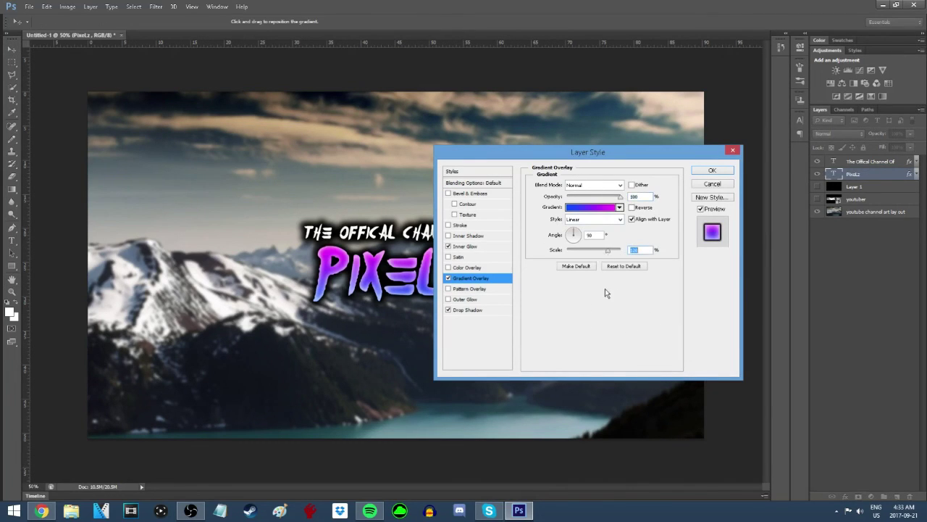
Change the end stop of the PIXELZ overlay gradient to purple d800ff and apply the layer style
click(598, 209)
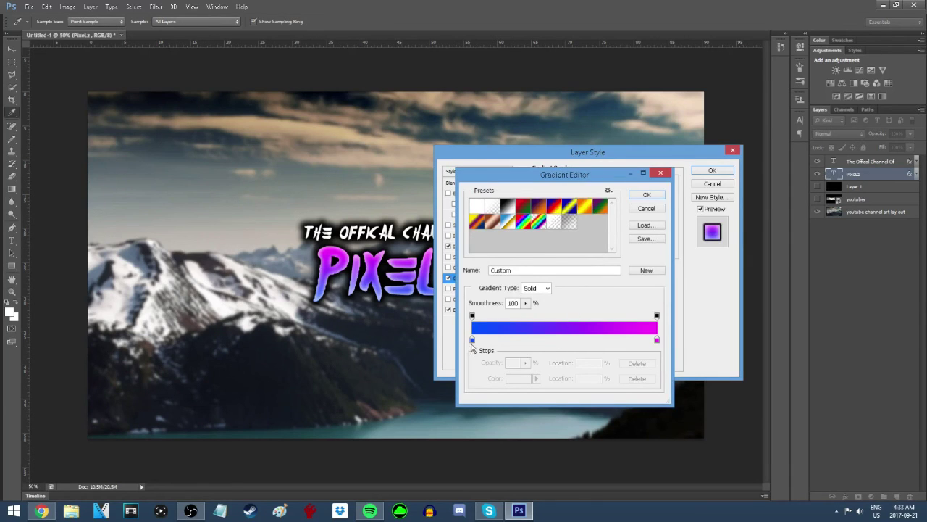
click(657, 340)
click(518, 378)
drag(511, 218, 512, 208)
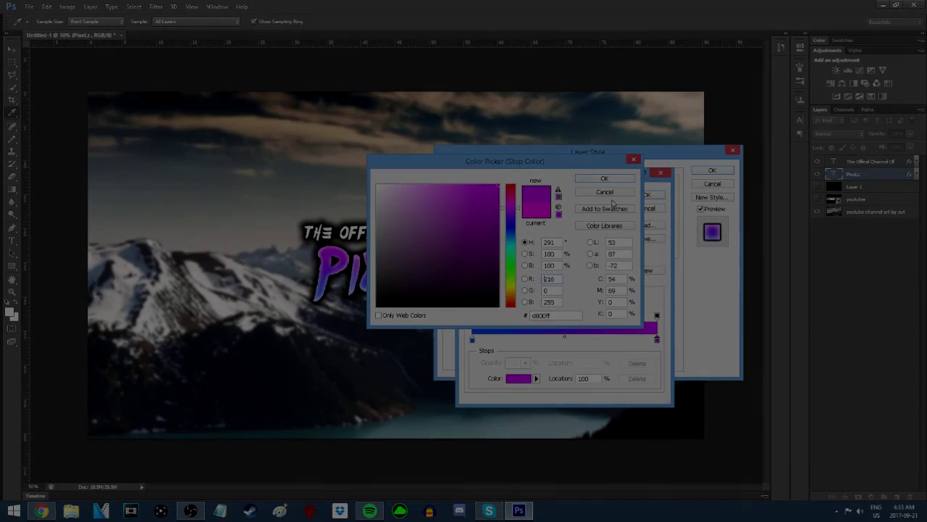
click(607, 179)
click(650, 194)
click(714, 171)
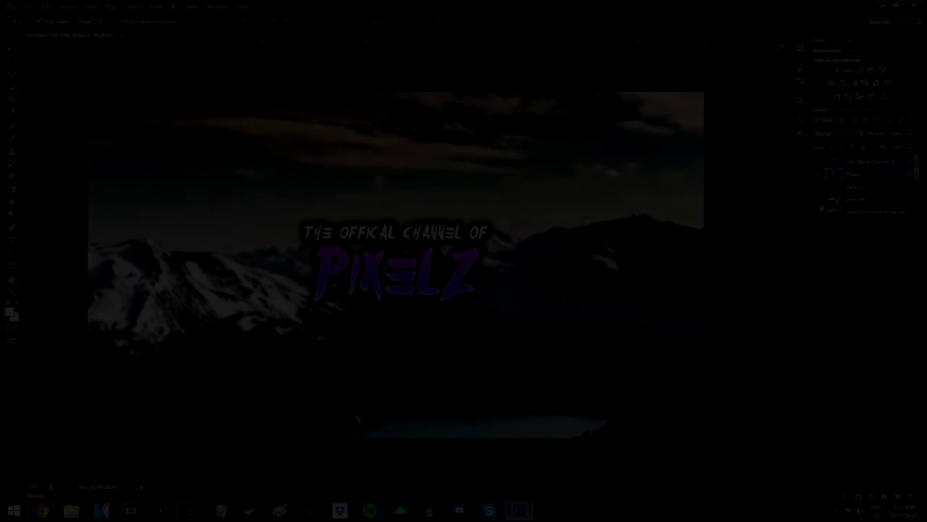